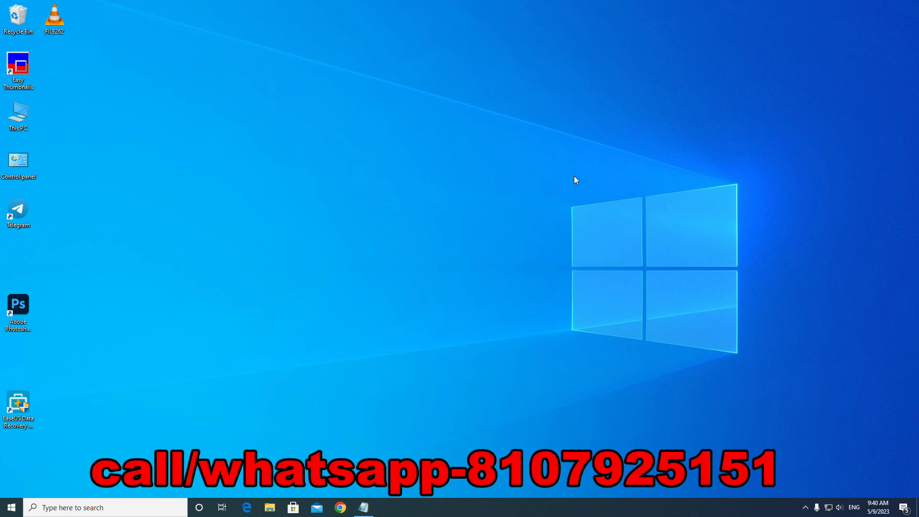
right_click(574, 176)
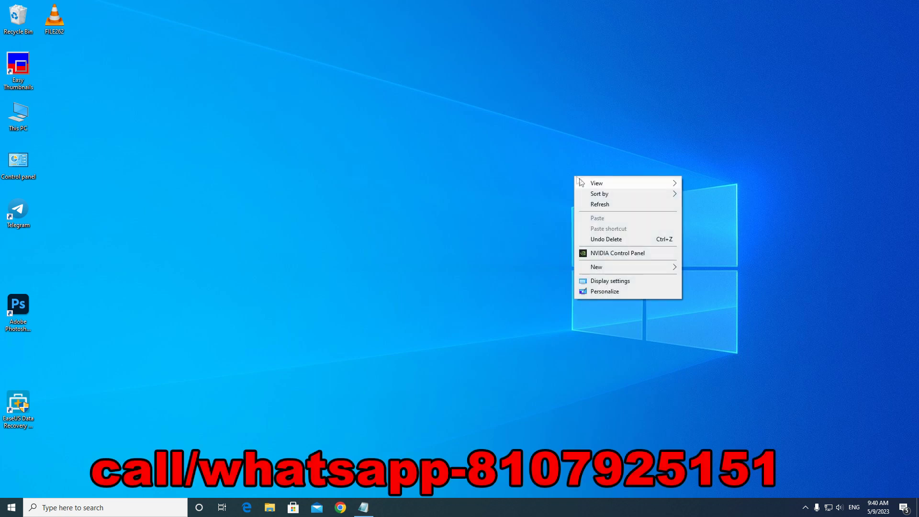
click(598, 208)
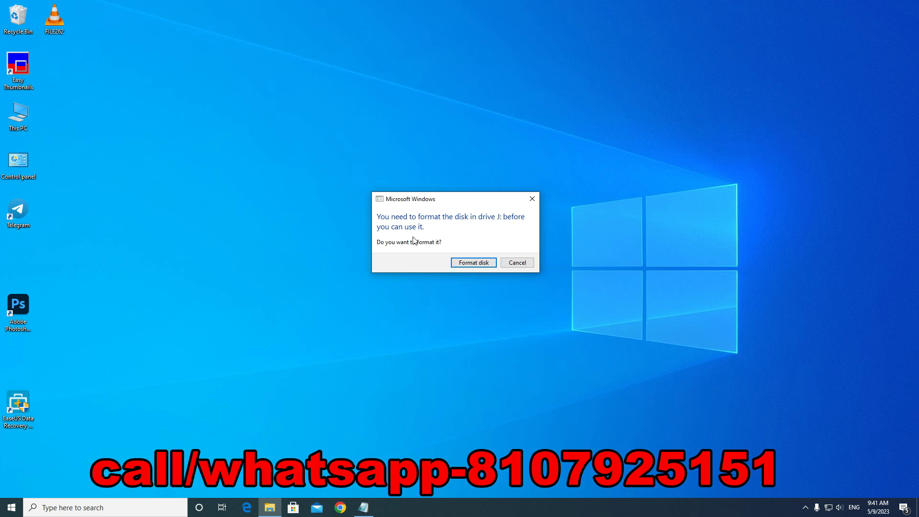
drag(418, 204, 488, 147)
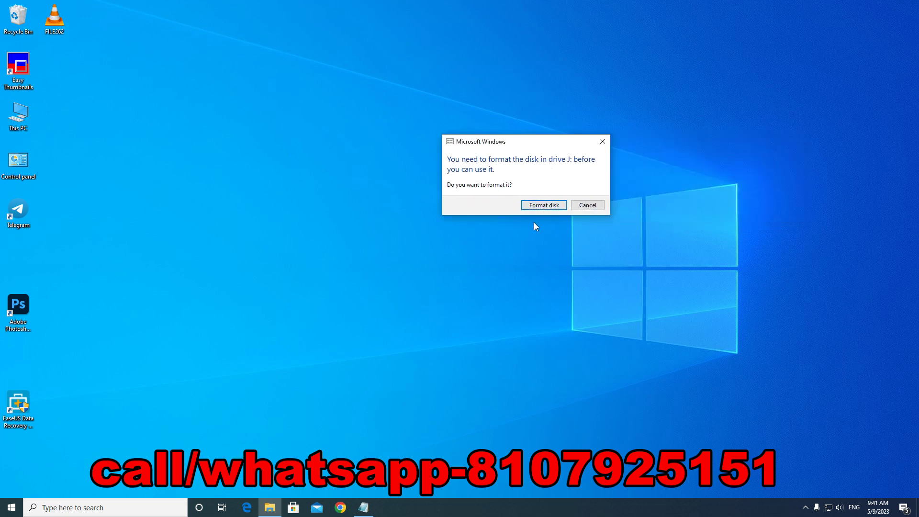
drag(478, 144, 689, 85)
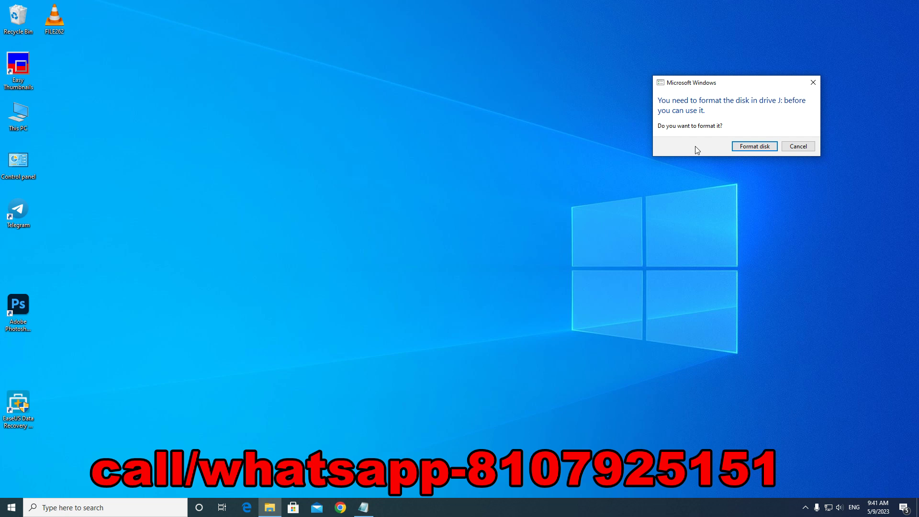
drag(672, 81, 753, 90)
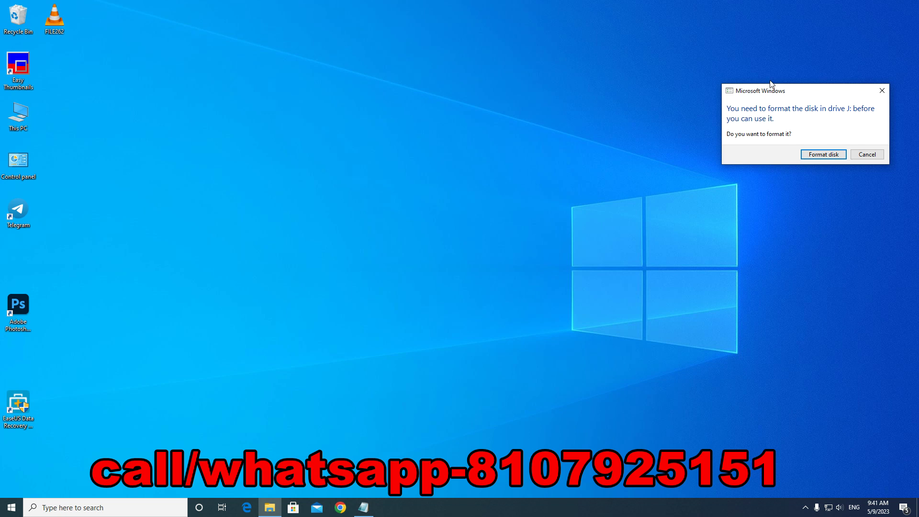
- Move the EaseUS Data Recovery Wizard shortcut to the middle of the desktop and dismiss the format prompt for drive J:
click(16, 415)
drag(16, 415, 430, 157)
drag(502, 128, 354, 225)
click(303, 138)
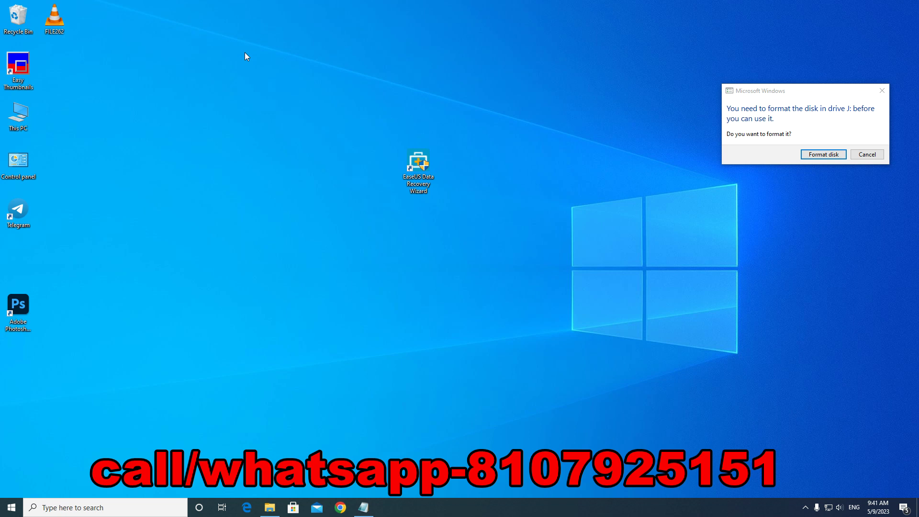
click(882, 91)
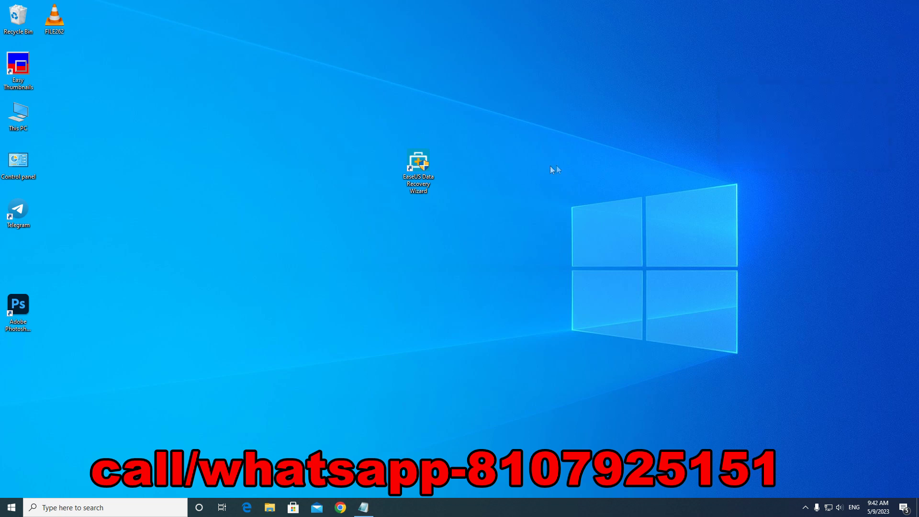
- Launch EaseUS Data Recovery Wizard, scan the external Local Disk (J:) and maximize the window
double_click(420, 162)
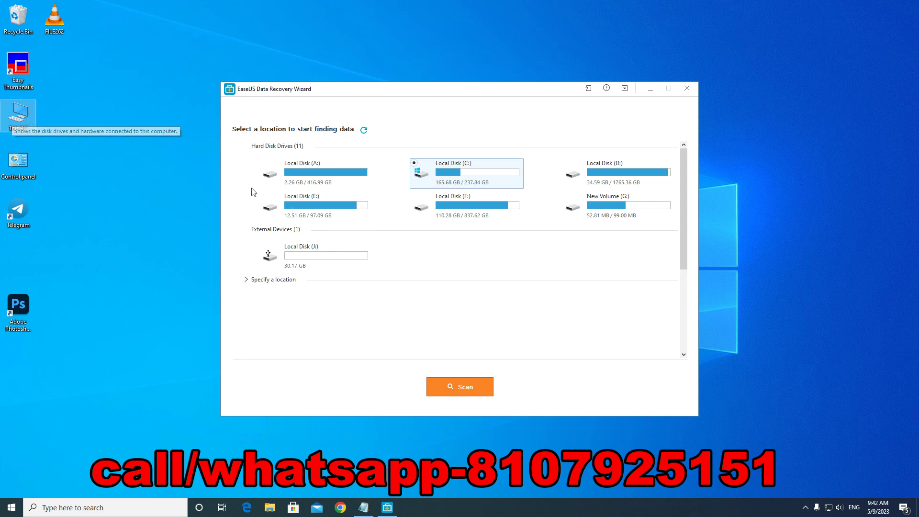
click(311, 258)
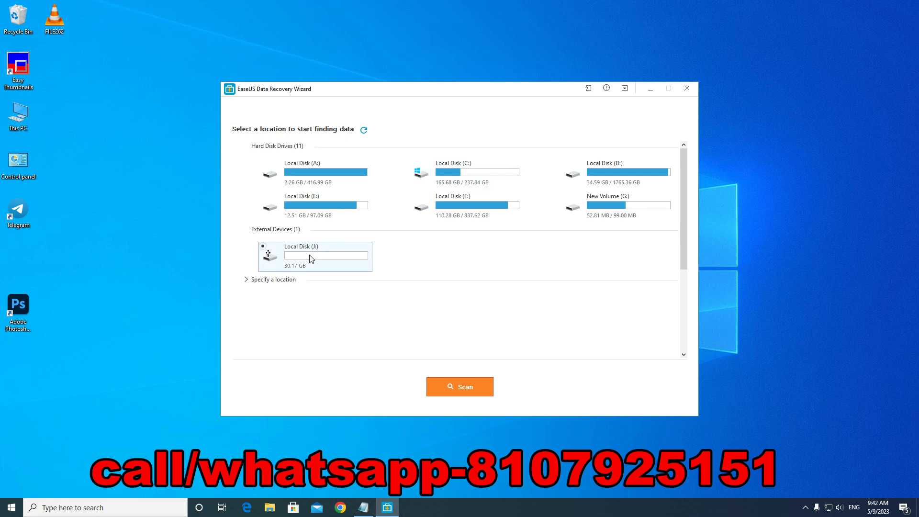
double_click(311, 259)
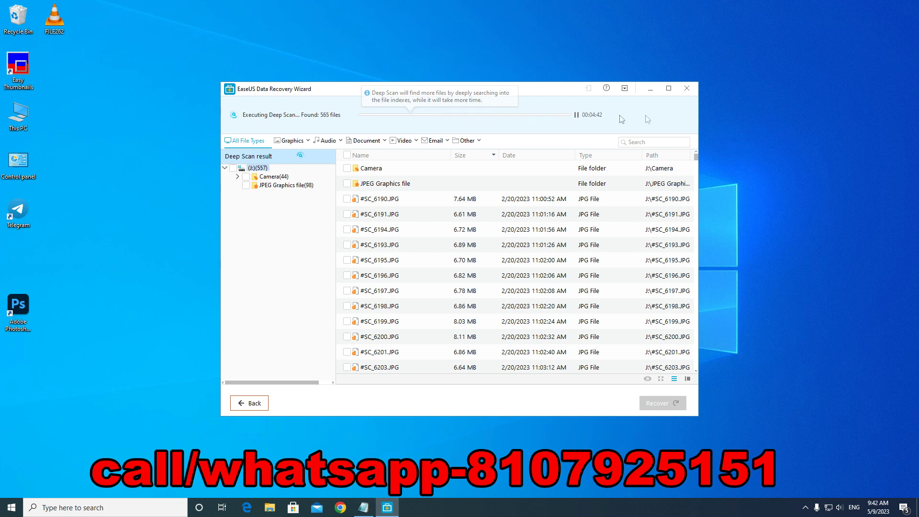
click(672, 91)
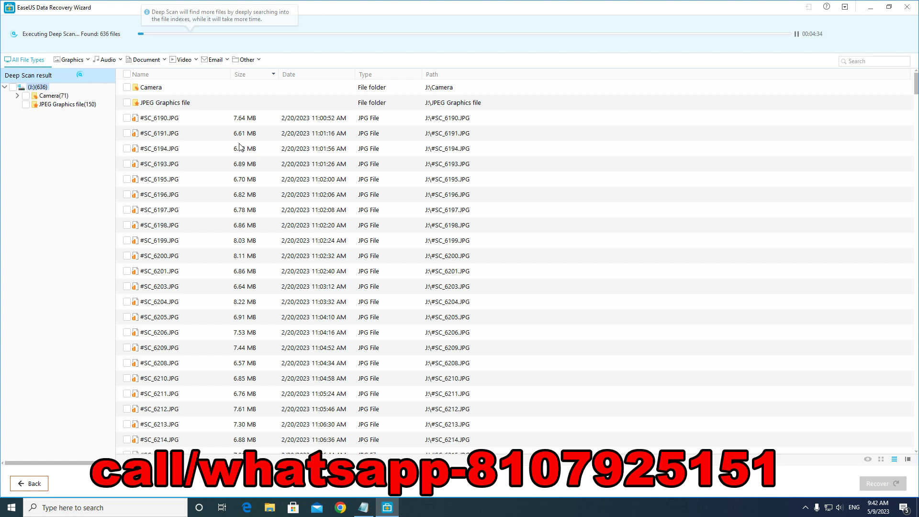
- Preview NIKON Z 6_2096.JPG from the NIKON CORPORATION folder under Camera, and widen the folder tree to show full names
click(139, 118)
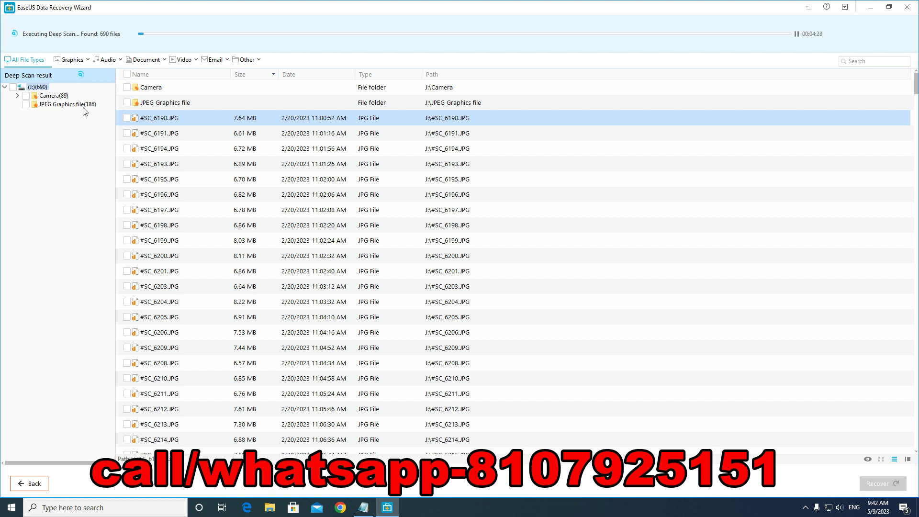
double_click(52, 96)
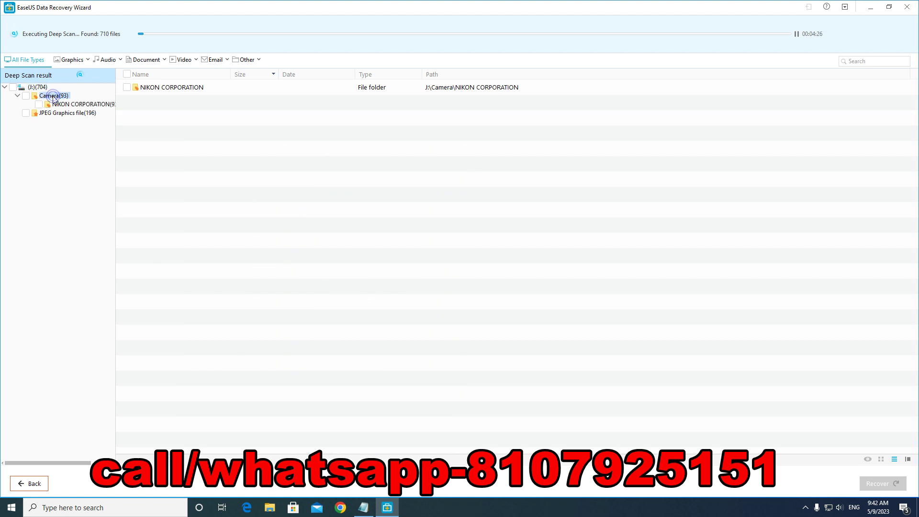
click(58, 104)
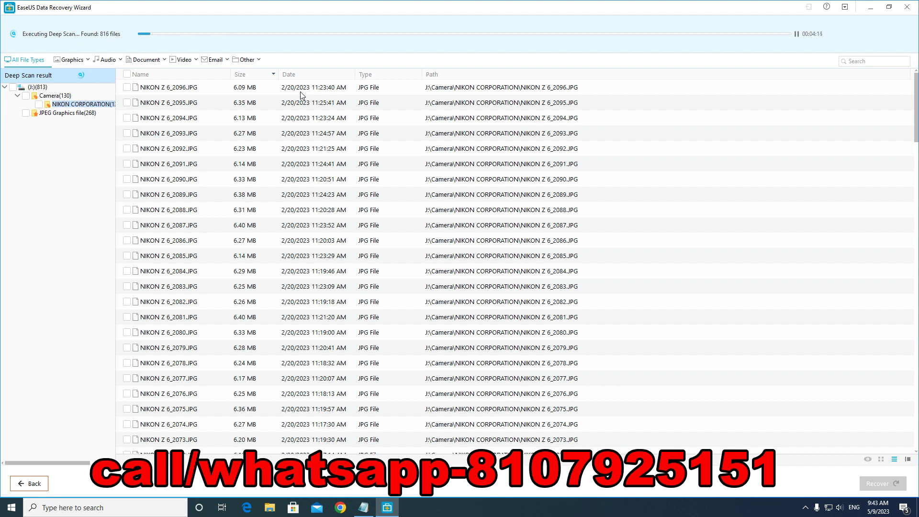
double_click(183, 90)
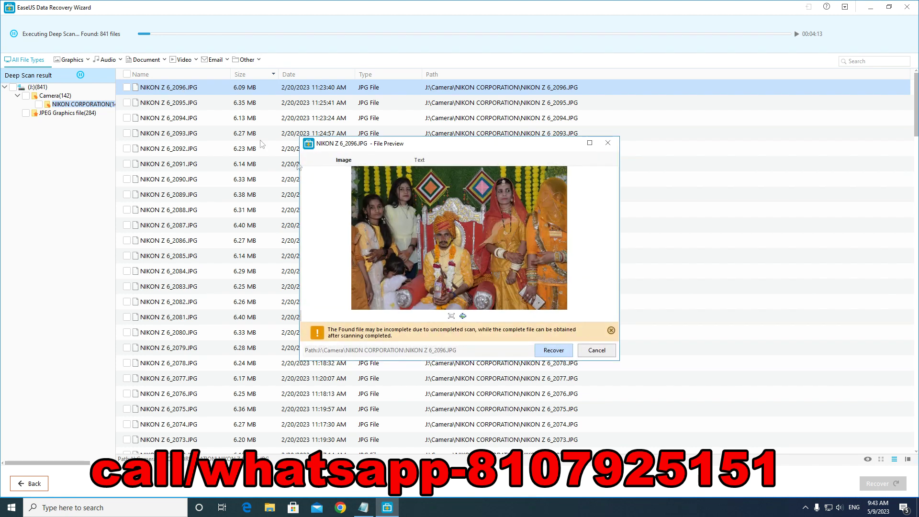
click(607, 143)
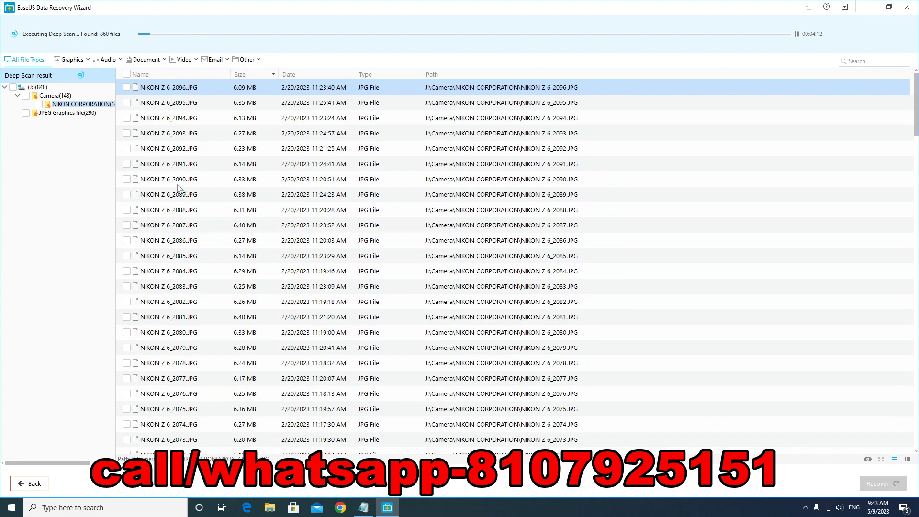
scroll(179, 190, down, 7)
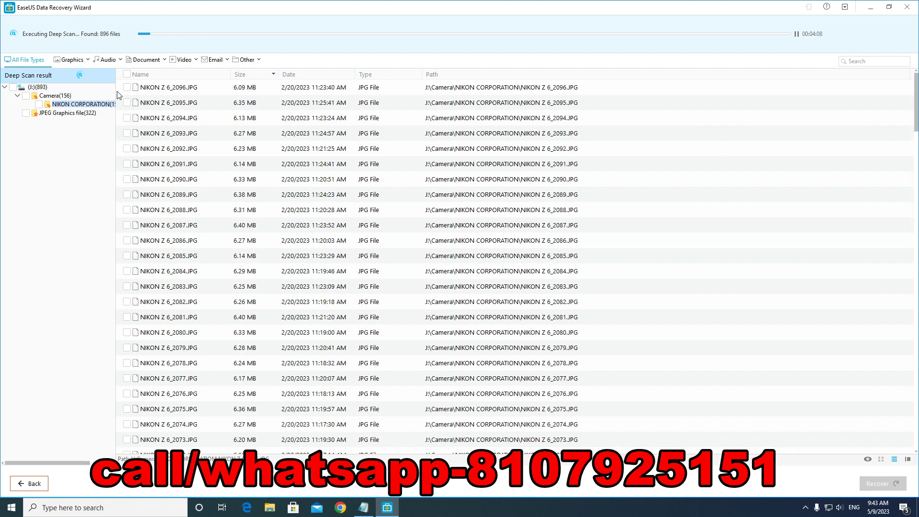
drag(115, 91, 189, 92)
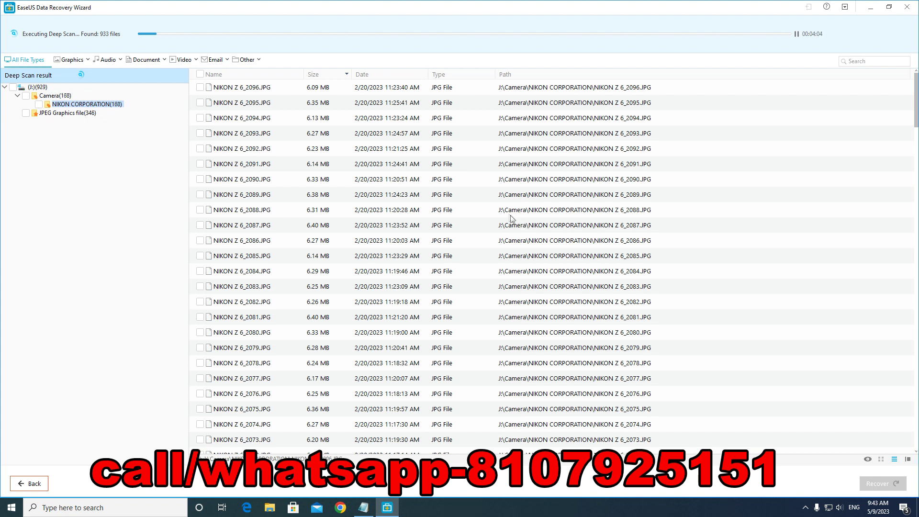
- Try to open USB Drive (J:) from This PC, then return to the recovery scan and decline formatting the disk
click(870, 9)
double_click(22, 100)
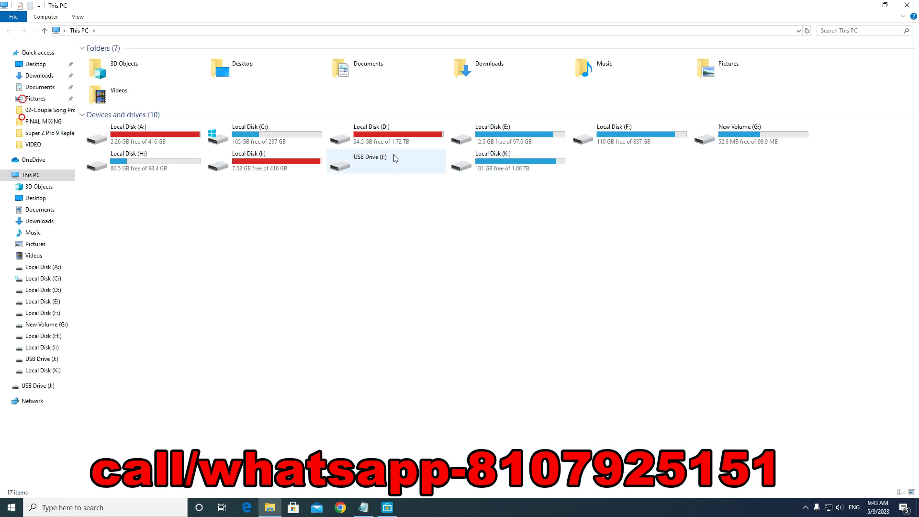
click(393, 157)
click(388, 508)
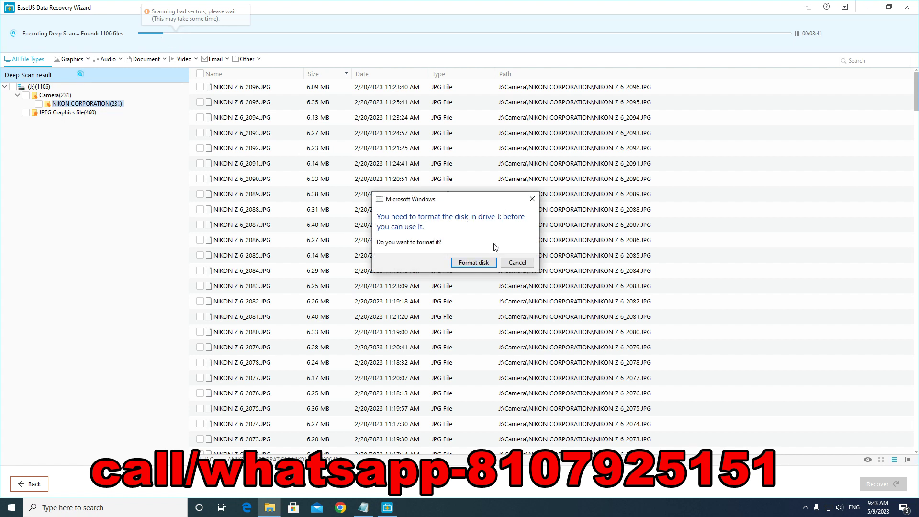
click(517, 264)
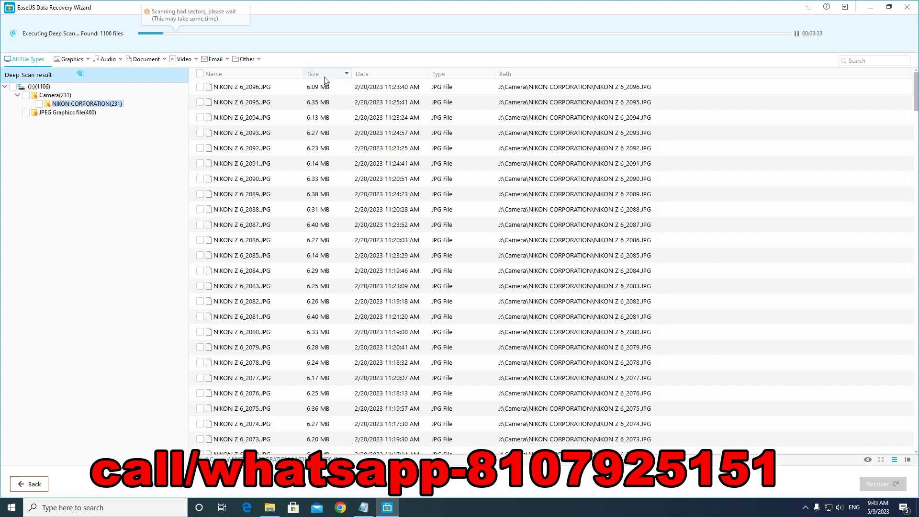
- Preview NIKON Z 6_2096.JPG again and look through the list of found photos in the NIKON CORPORATION folder
double_click(275, 88)
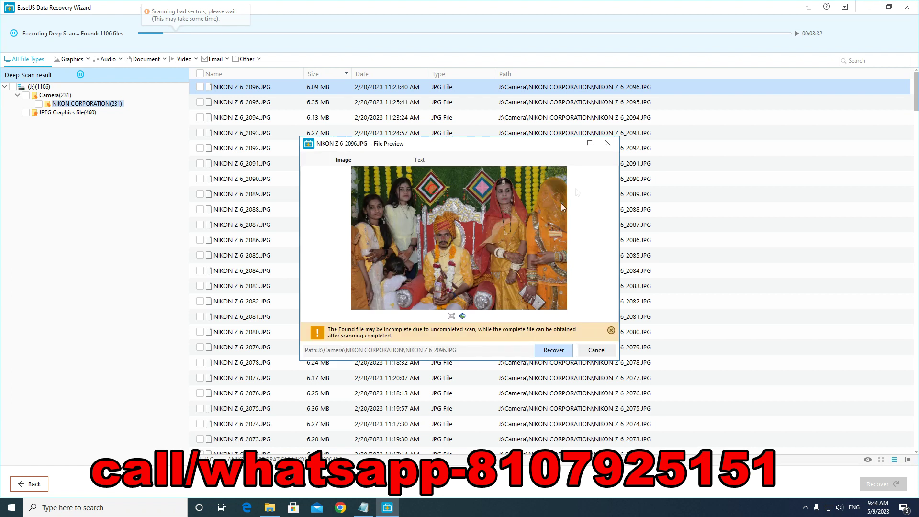
click(608, 143)
scroll(434, 230, down, 7)
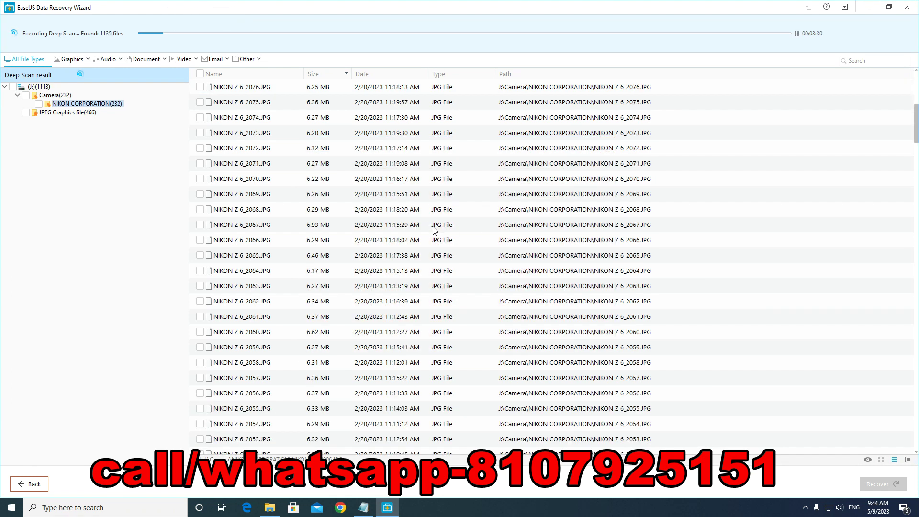
scroll(435, 229, up, 7)
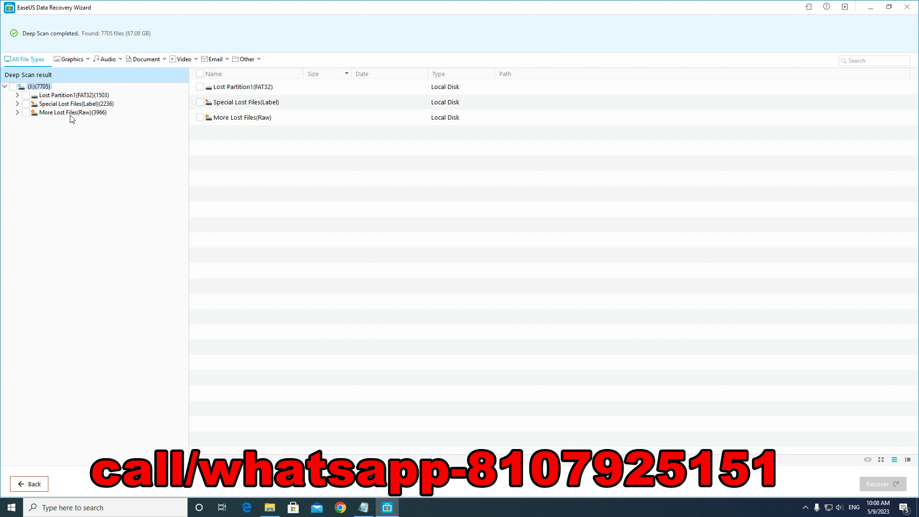
- Inspect Lost Partition1(FAT32) in the completed scan results, opening its NIKON folder down to Z_6_2
click(45, 97)
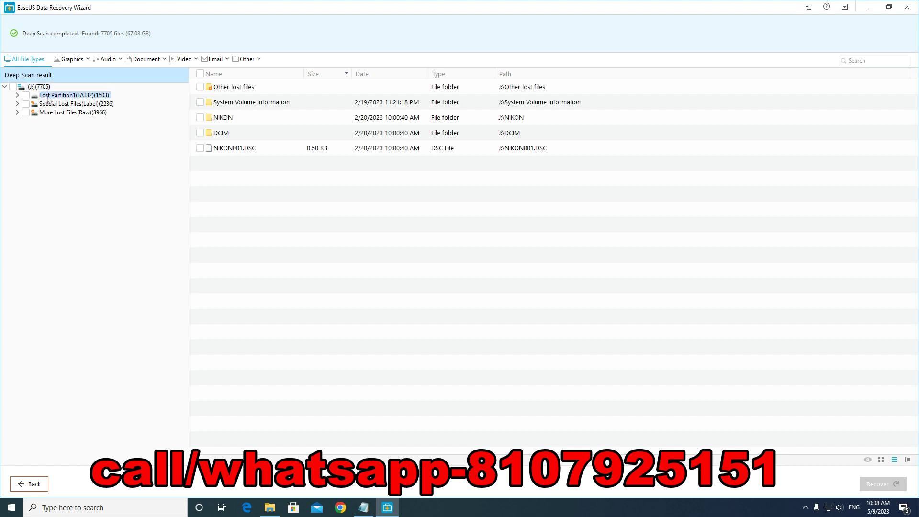
double_click(233, 119)
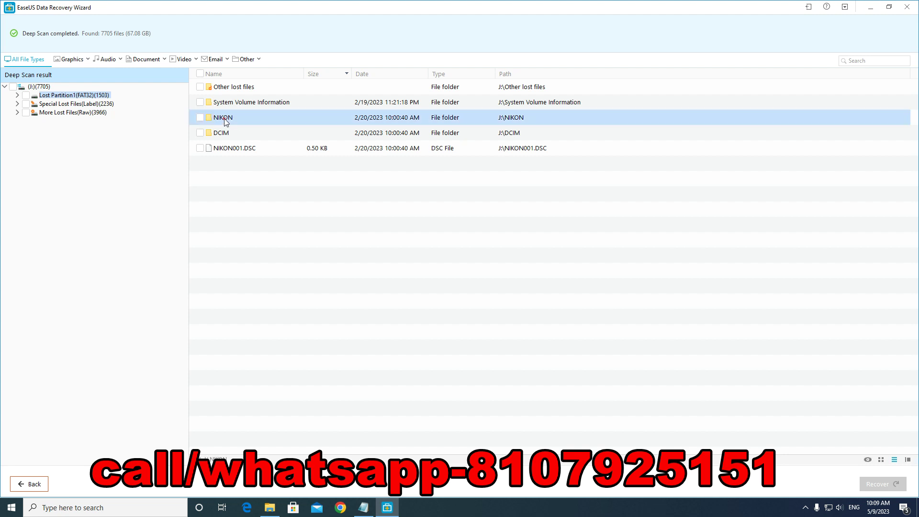
double_click(226, 91)
click(224, 118)
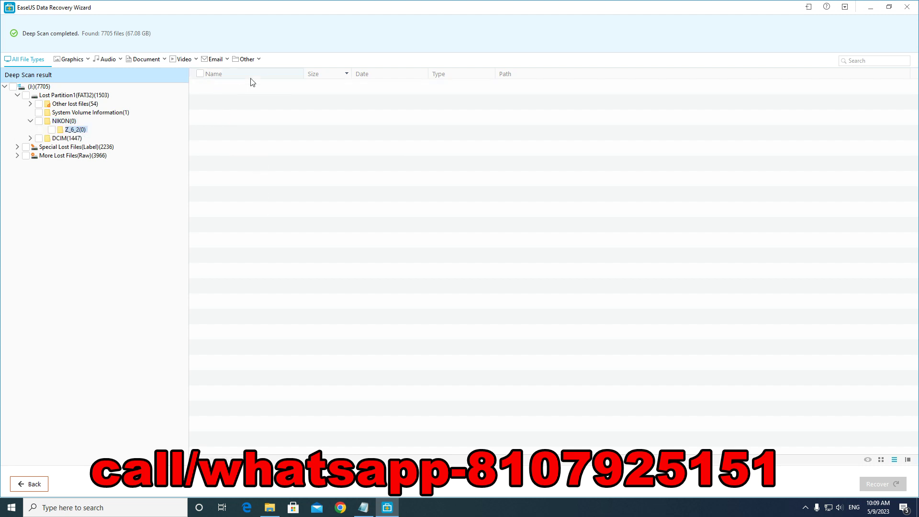
- Examine the recoverable photos in the DCIM subfolders 142D7200, 141D7200 and #02NZ6_2, returning to 142D7200
click(58, 138)
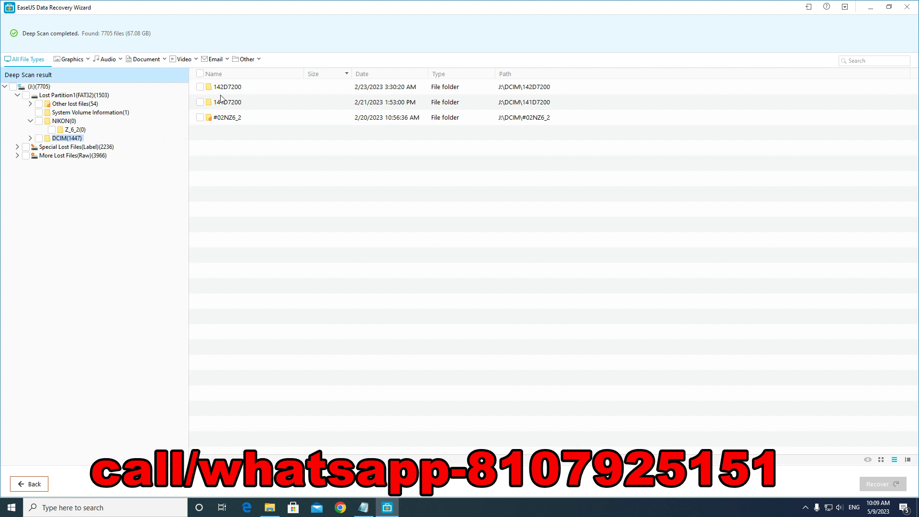
double_click(235, 88)
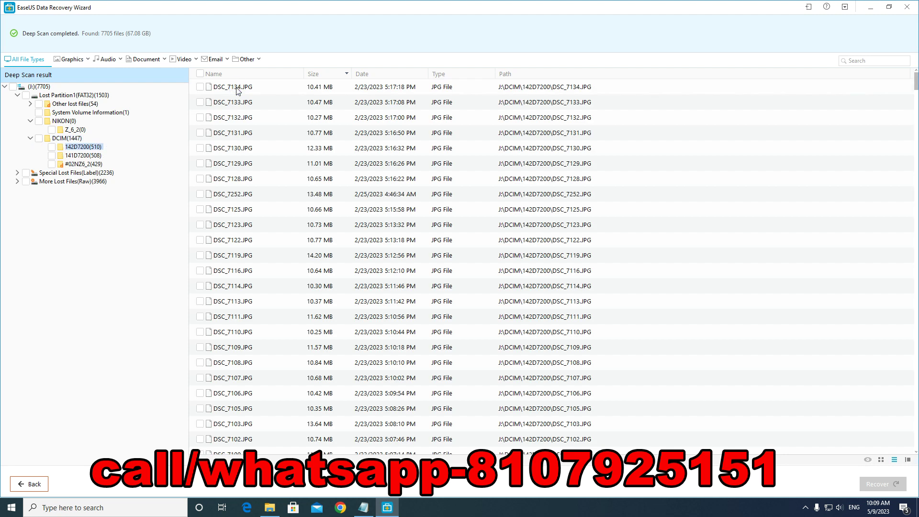
click(92, 157)
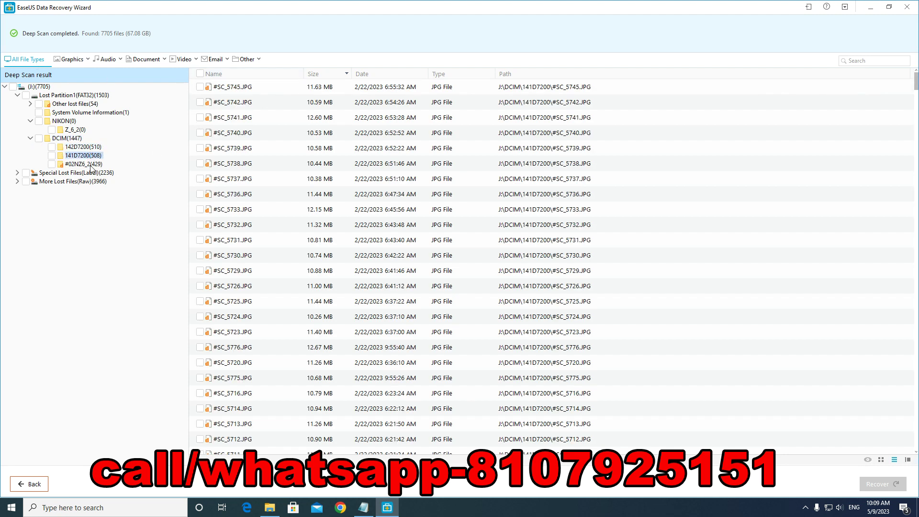
click(91, 165)
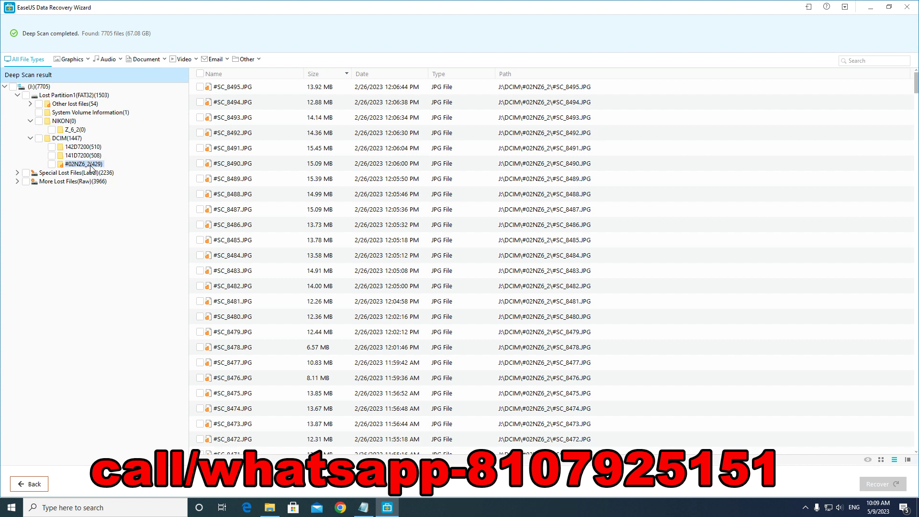
click(94, 146)
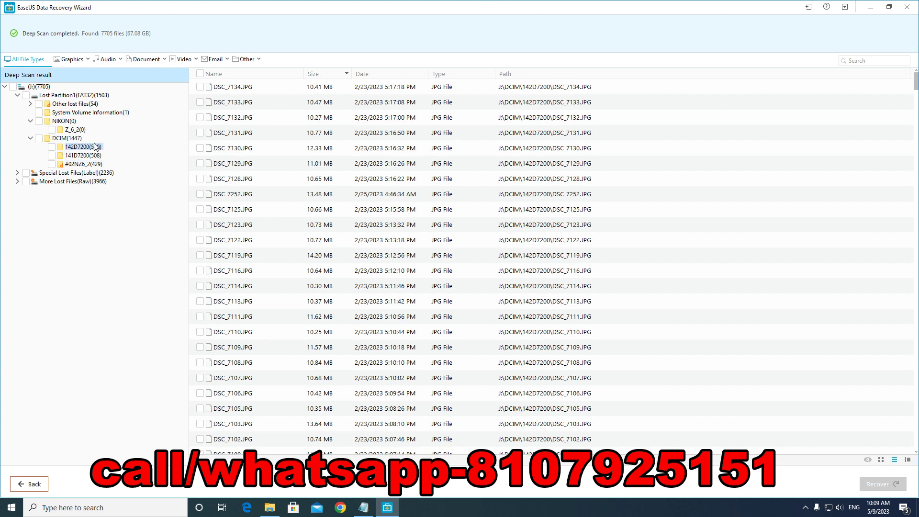
click(84, 156)
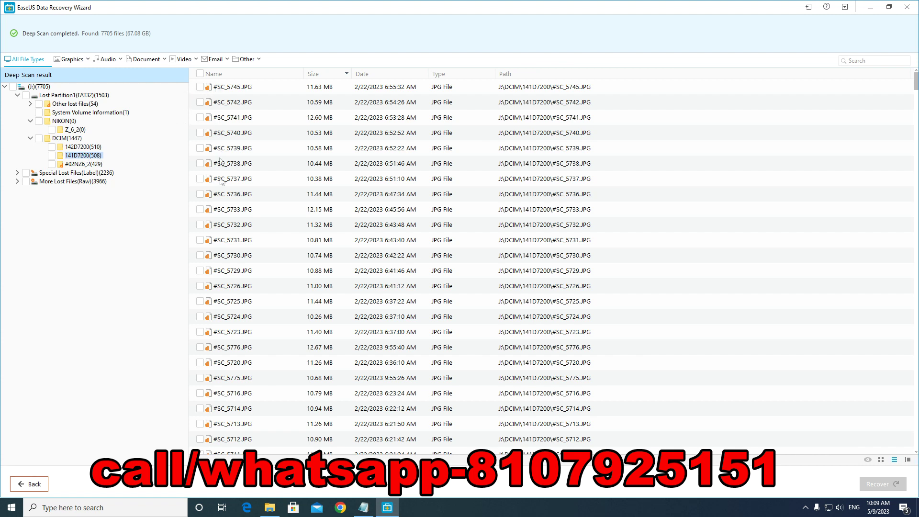
click(79, 165)
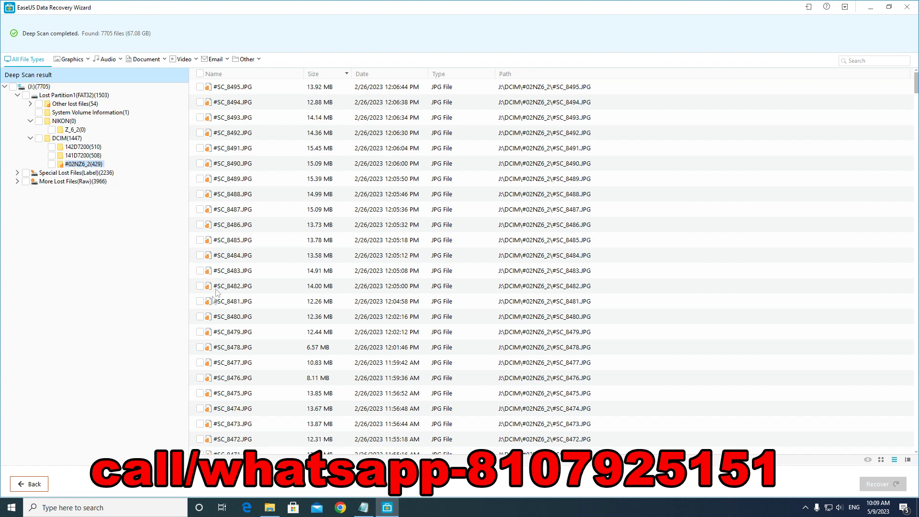
click(79, 148)
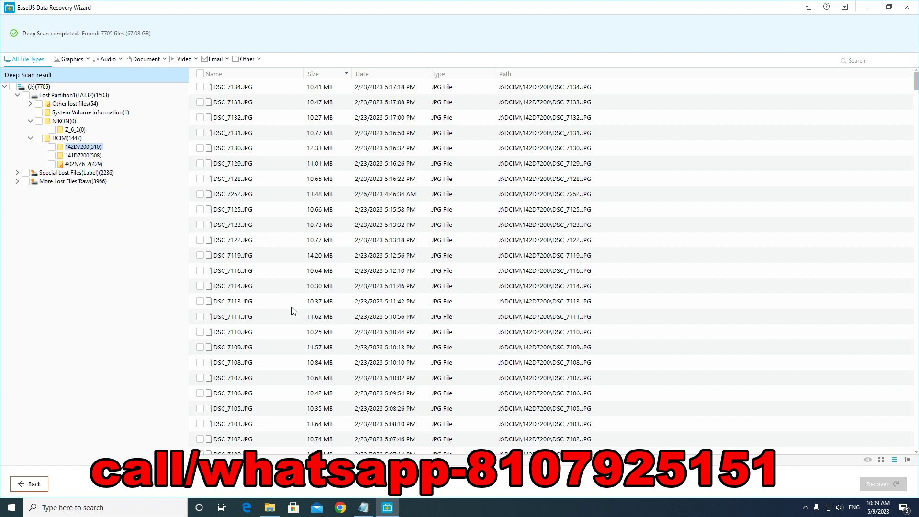
- Preview DSC_7134.JPG and DSC_6983.JPG from the 142D7200 folder, closing each preview and going back to the start of the list
double_click(226, 89)
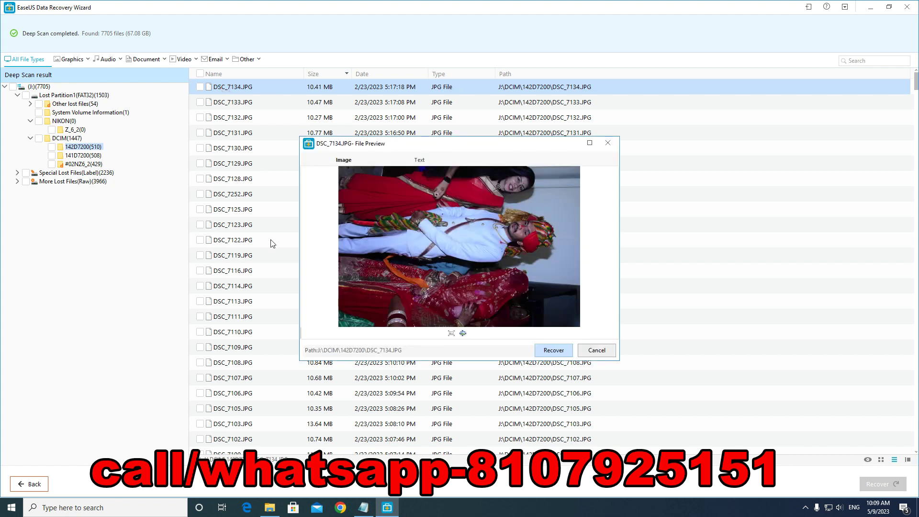
click(608, 144)
scroll(488, 318, down, 20)
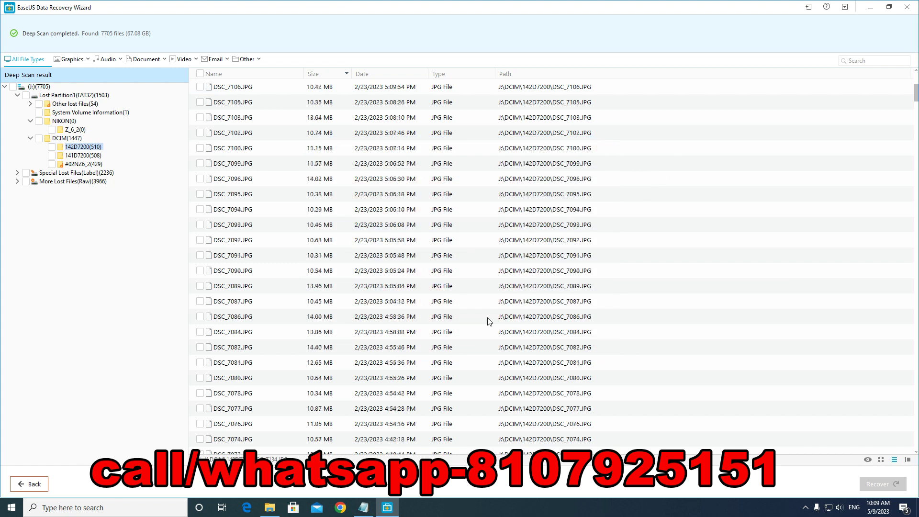
scroll(488, 318, down, 5)
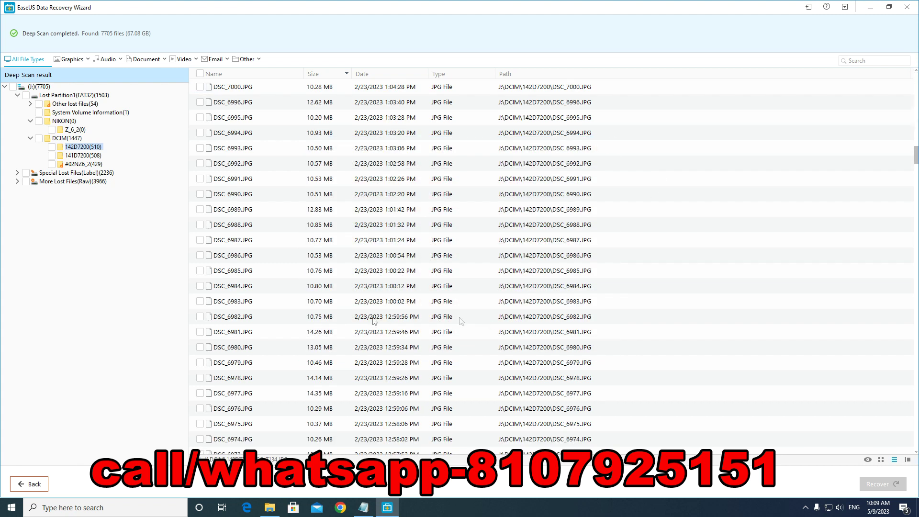
double_click(232, 301)
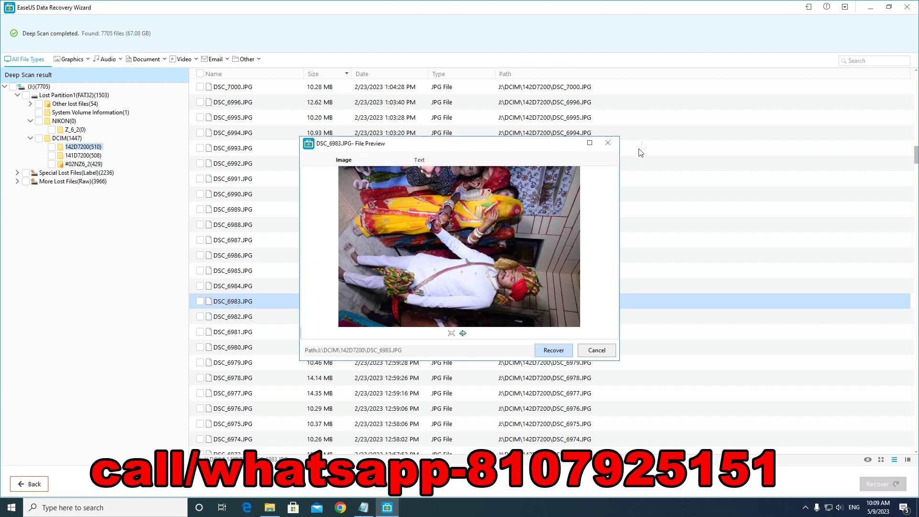
click(608, 144)
scroll(235, 195, up, 20)
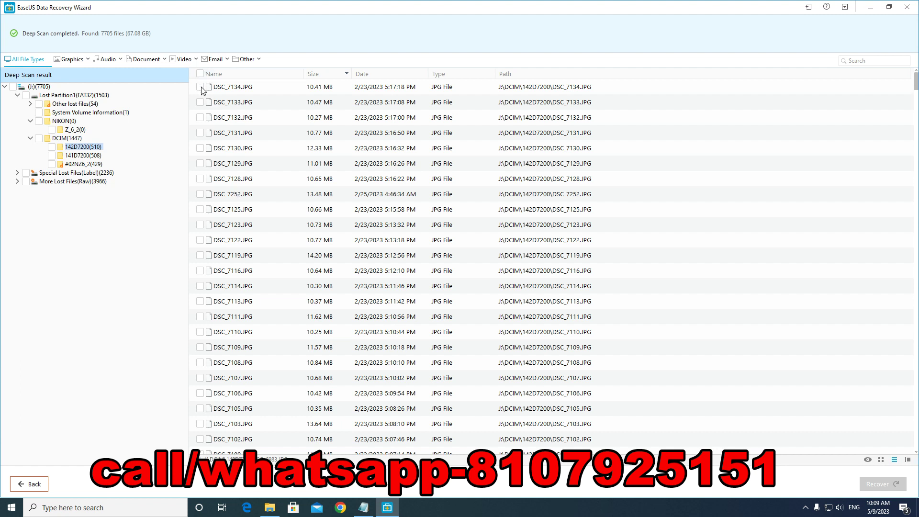
- Recover all files in the 142D7200 folder, saving them to Local Disk (K:)
click(52, 147)
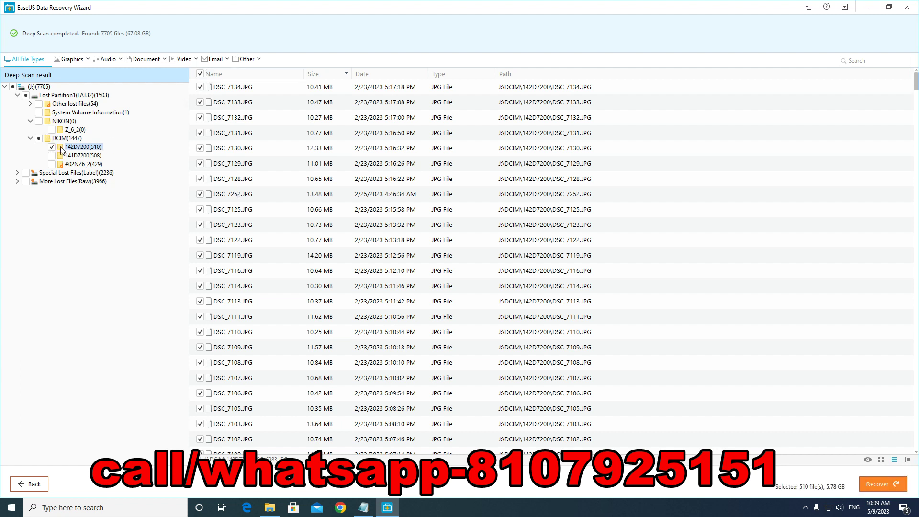
click(886, 484)
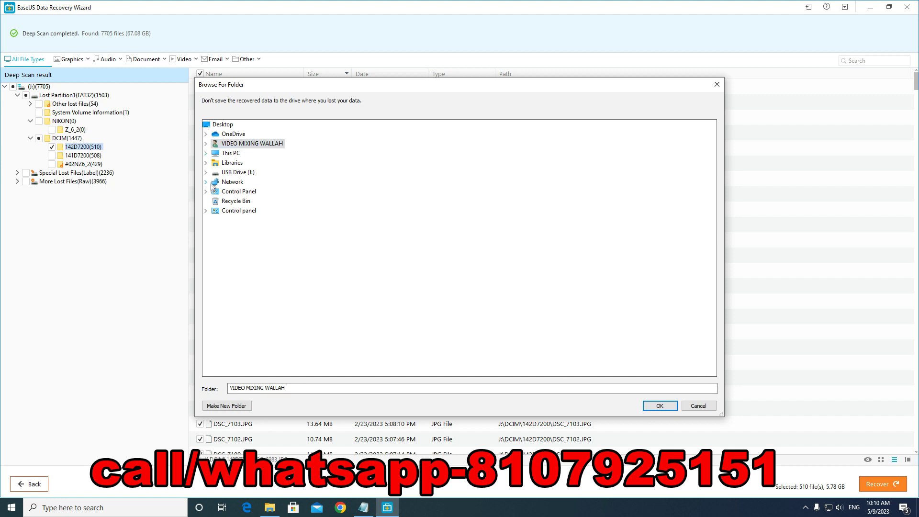
click(206, 153)
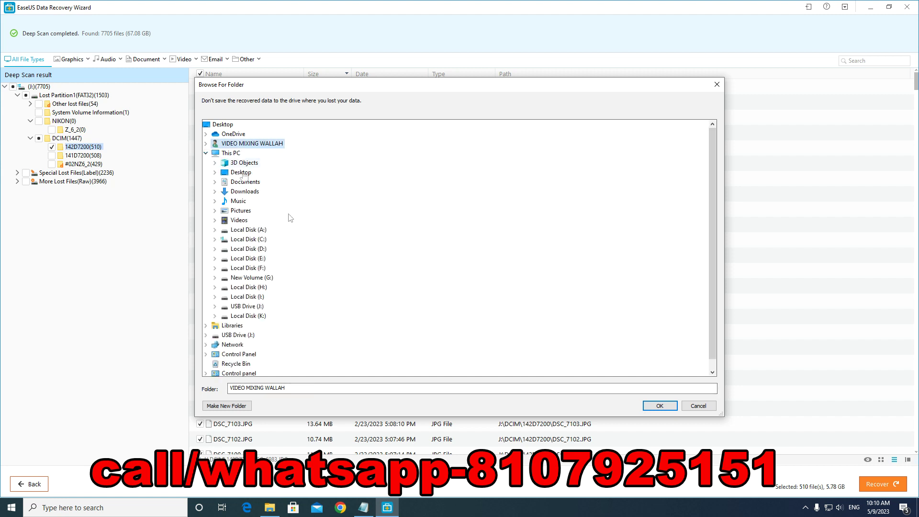
click(261, 316)
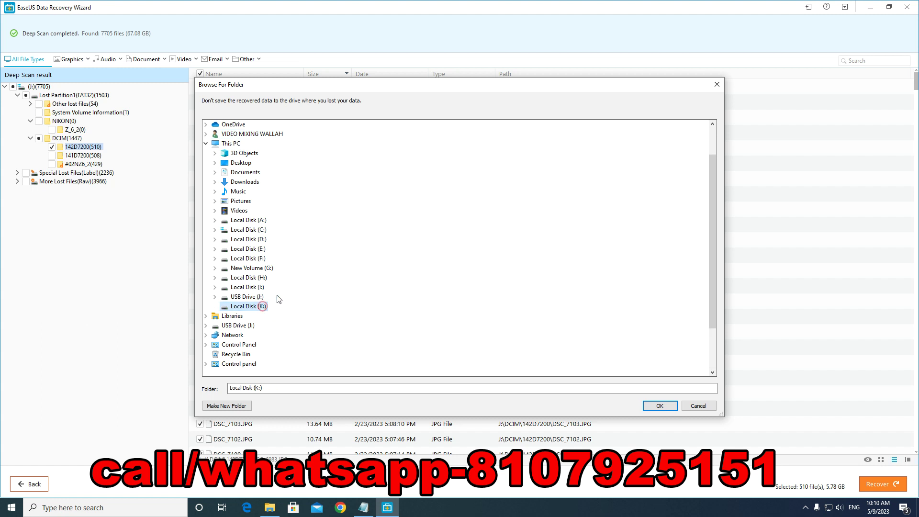
double_click(262, 306)
click(660, 406)
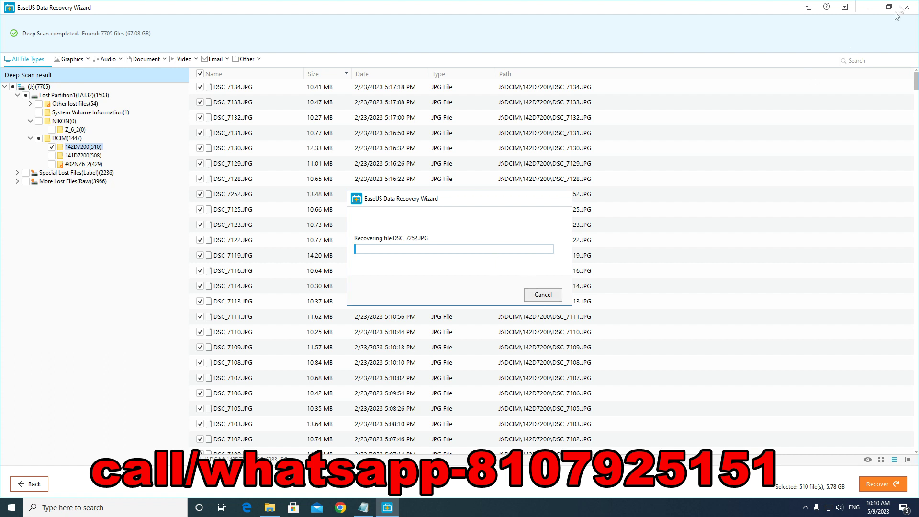
- Check the recovered photos in File Explorer under Recovered data 05-09 10_10_13 on Local Disk (K:), down to DCIM\142D7200, and close the window
click(273, 511)
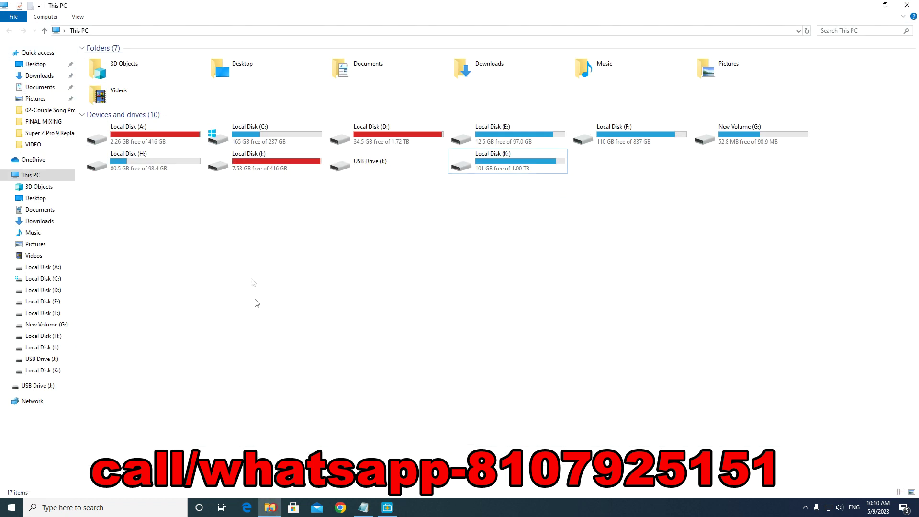
double_click(491, 169)
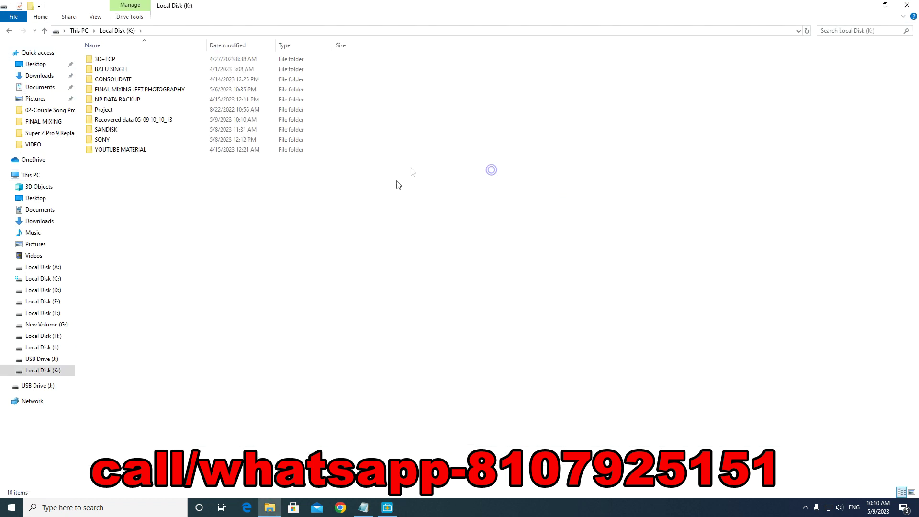
double_click(123, 121)
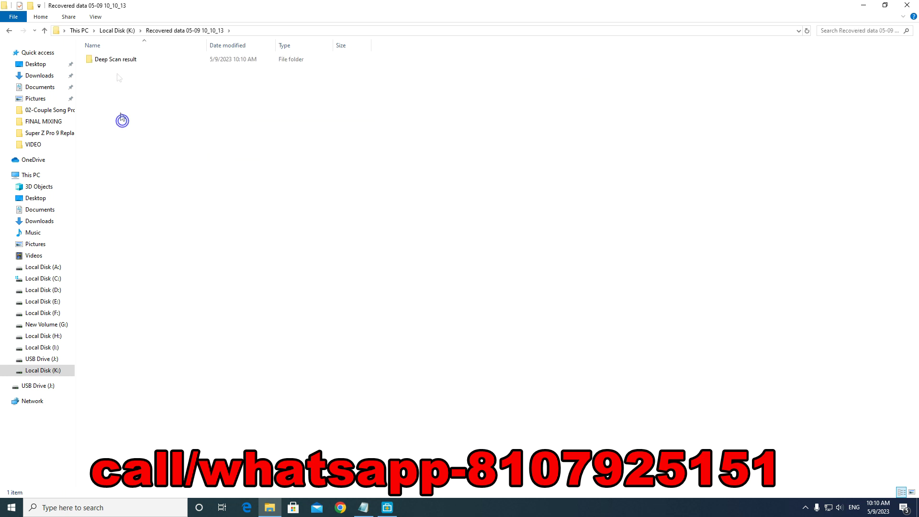
double_click(114, 60)
click(114, 60)
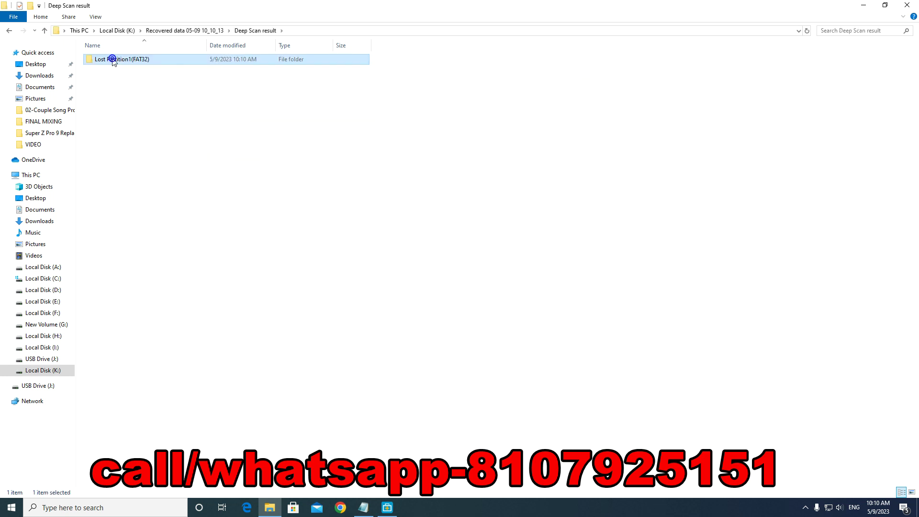
double_click(120, 60)
double_click(125, 59)
double_click(127, 59)
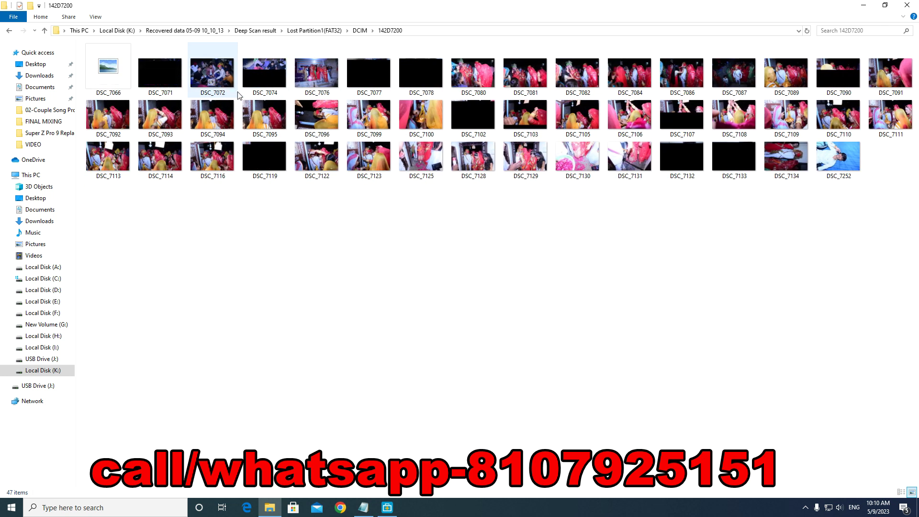
click(912, 5)
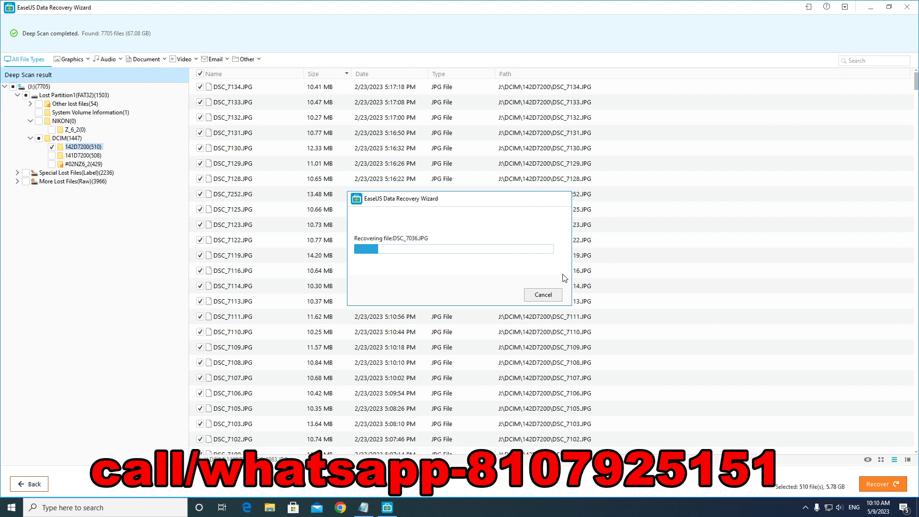
- Try to open USB Drive (J:) from This PC in a new File Explorer window
click(269, 508)
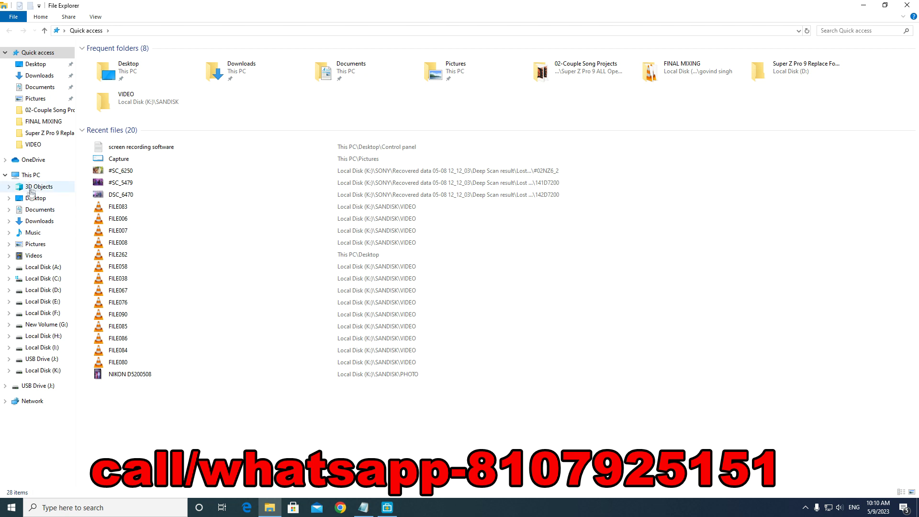
click(53, 175)
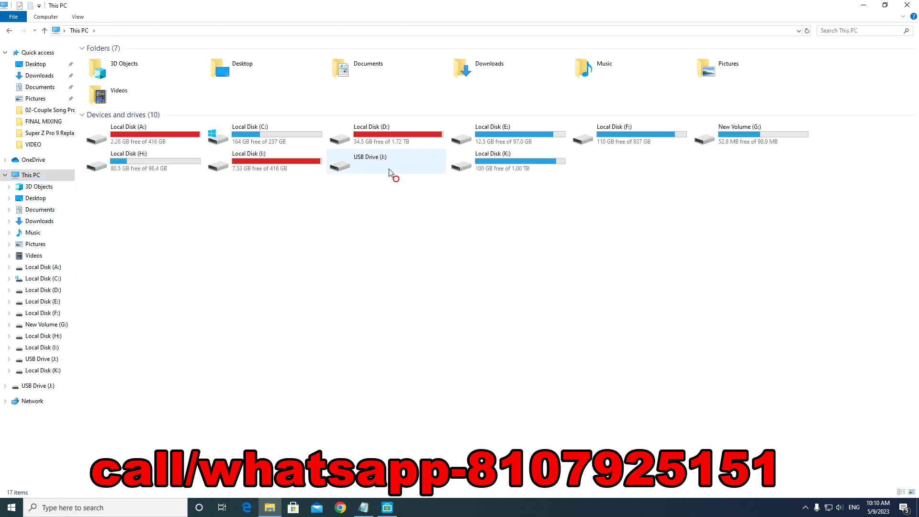
double_click(389, 169)
click(516, 261)
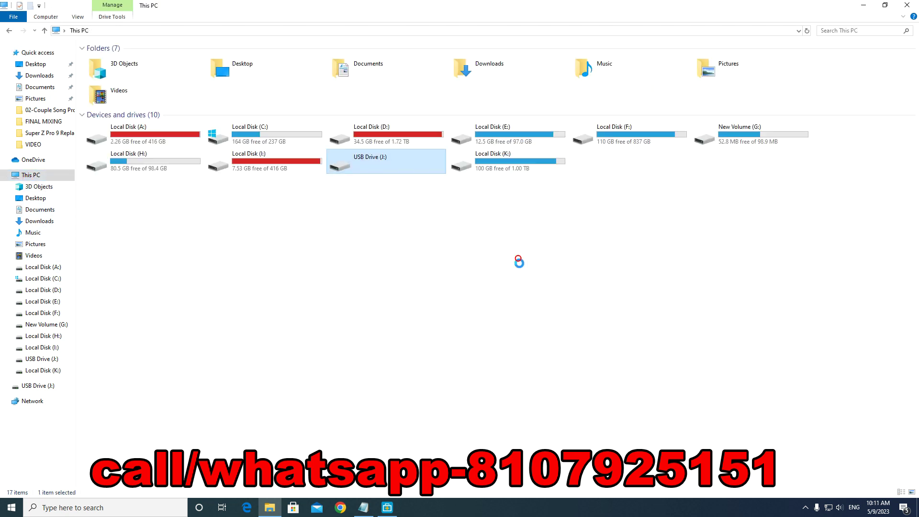
click(567, 268)
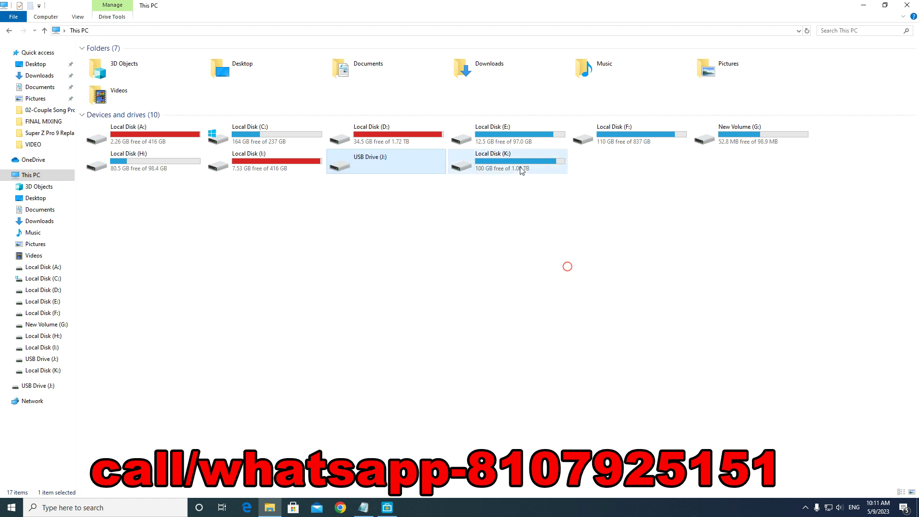
- Reopen the recovered 142D7200 photo folder on Local Disk (K:) through Deep Scan result, Lost Partition1(FAT32) and DCIM
double_click(519, 168)
double_click(182, 120)
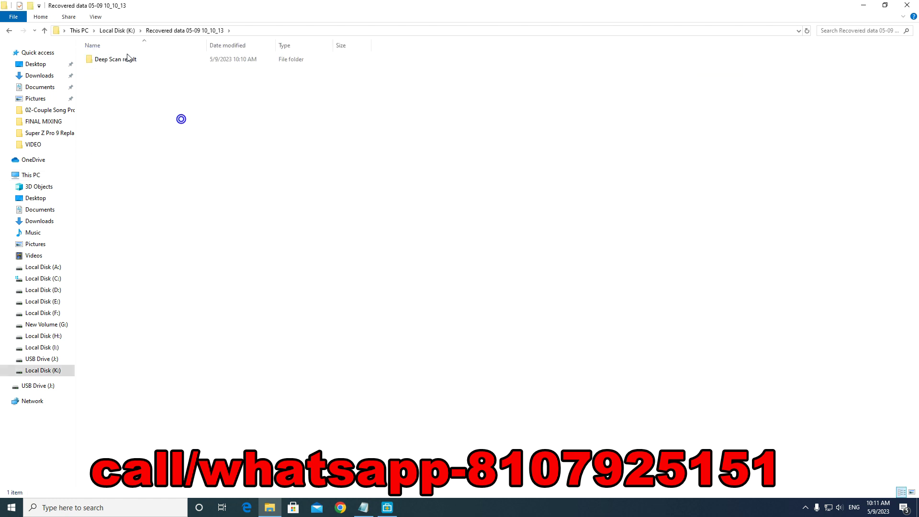
double_click(126, 59)
double_click(115, 59)
double_click(119, 59)
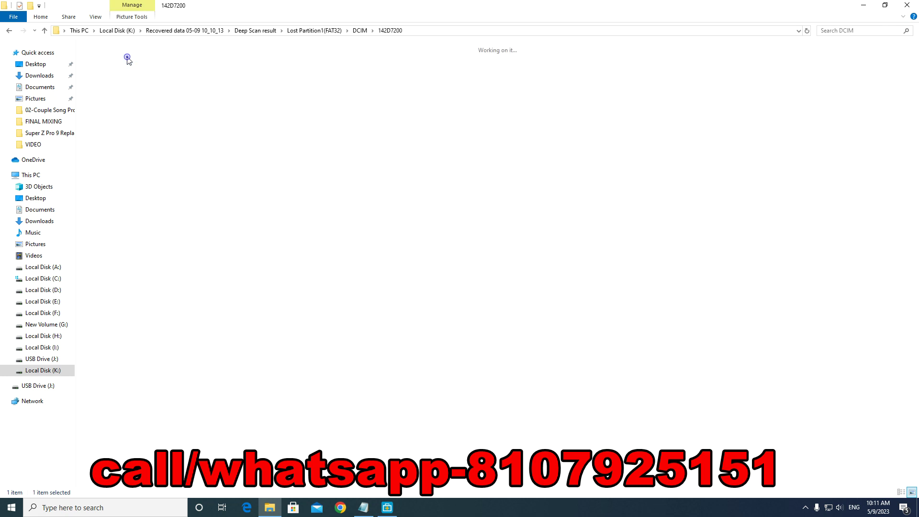